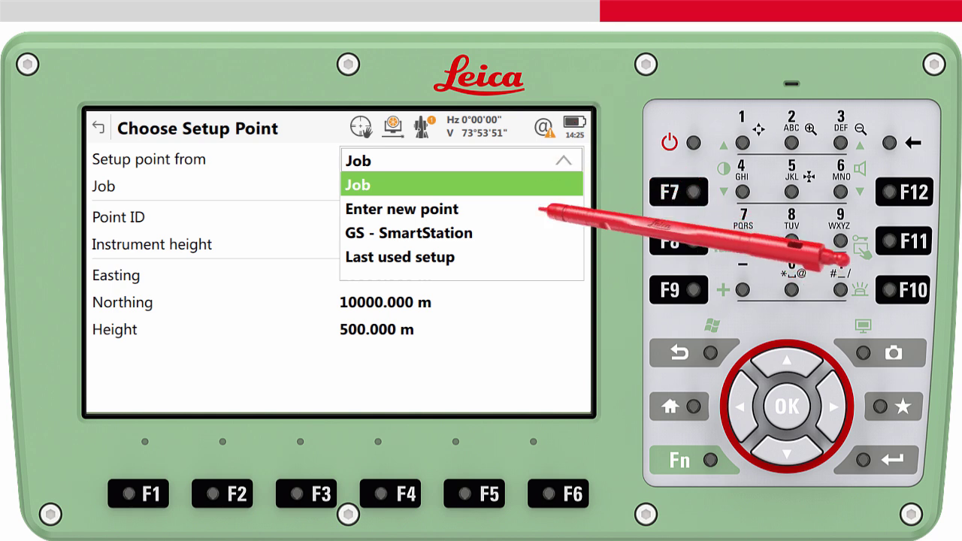
# - Choose 'Enter new point' as the setup point source and open its entry form
pyautogui.click(537, 208)
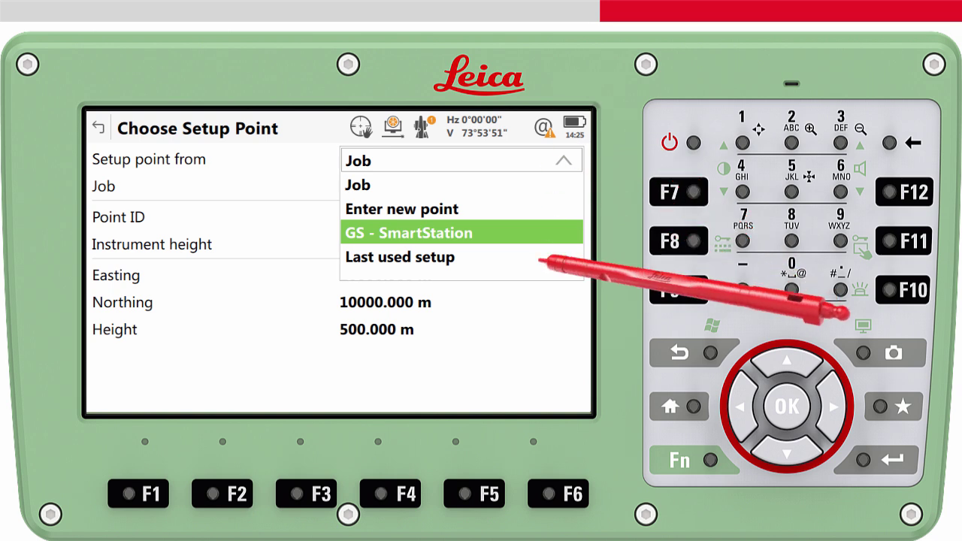
pyautogui.click(562, 258)
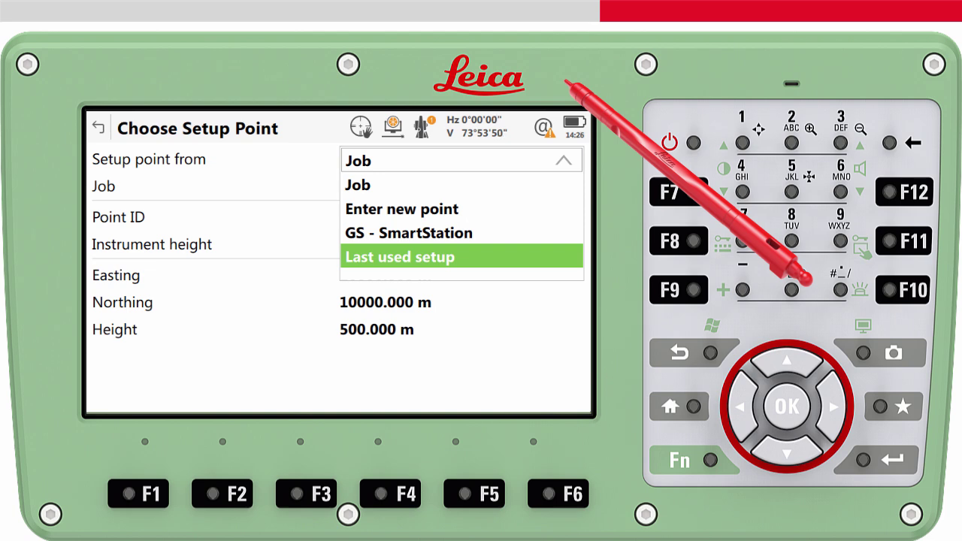
pyautogui.click(541, 222)
pyautogui.click(539, 209)
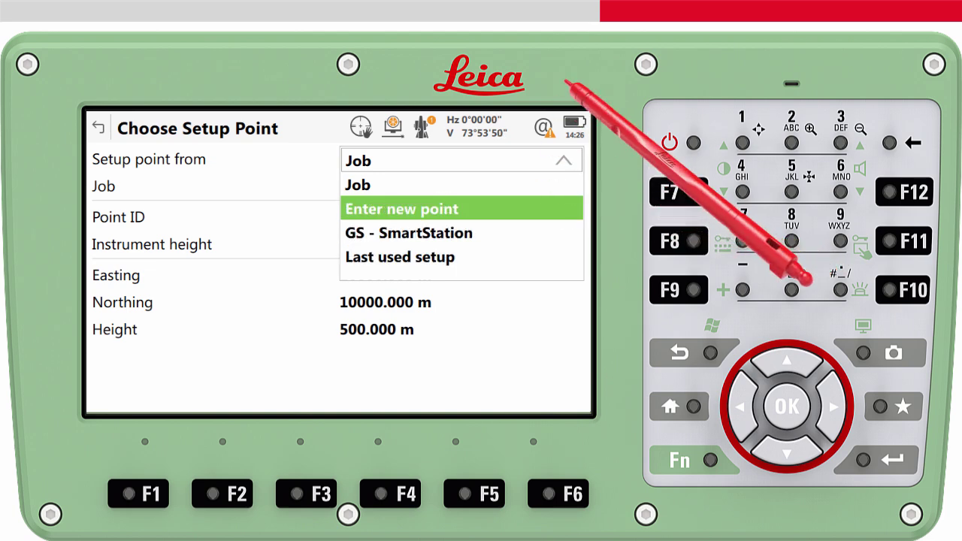
pyautogui.click(401, 211)
pyautogui.click(154, 401)
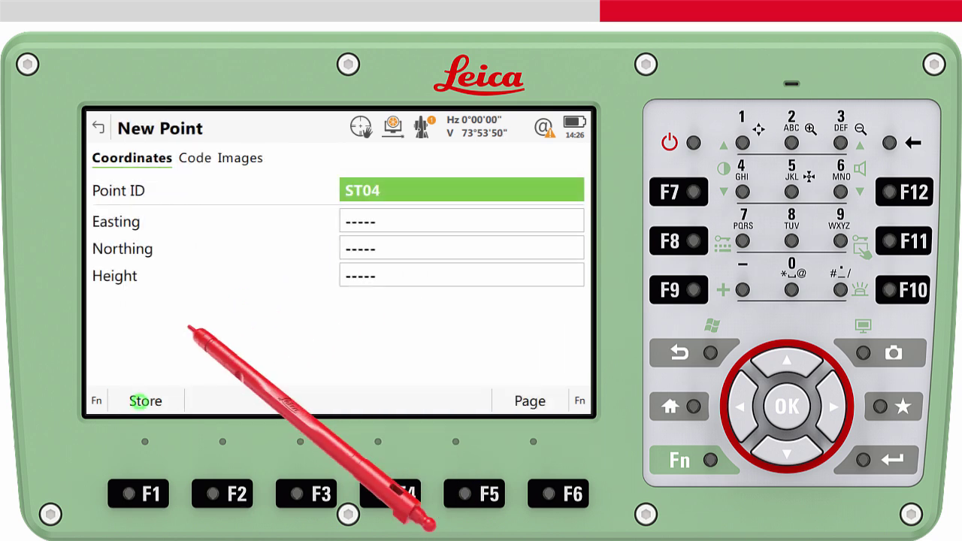
# - Enter point ST05 at Easting 10000, Northing 10000, Height 500 and store it
pyautogui.write('ST05')
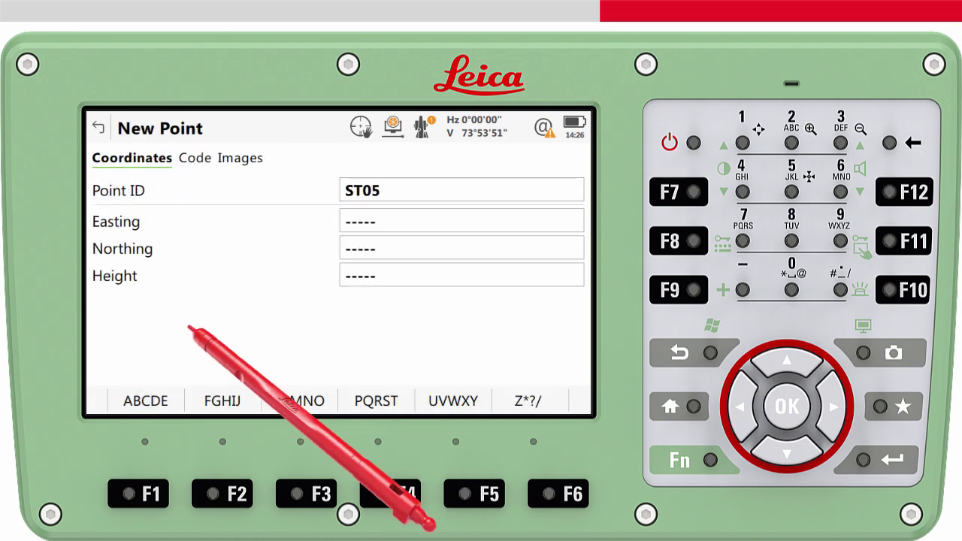
pyautogui.press('Return')
pyautogui.write('10000')
pyautogui.press('Return')
pyautogui.write('10000')
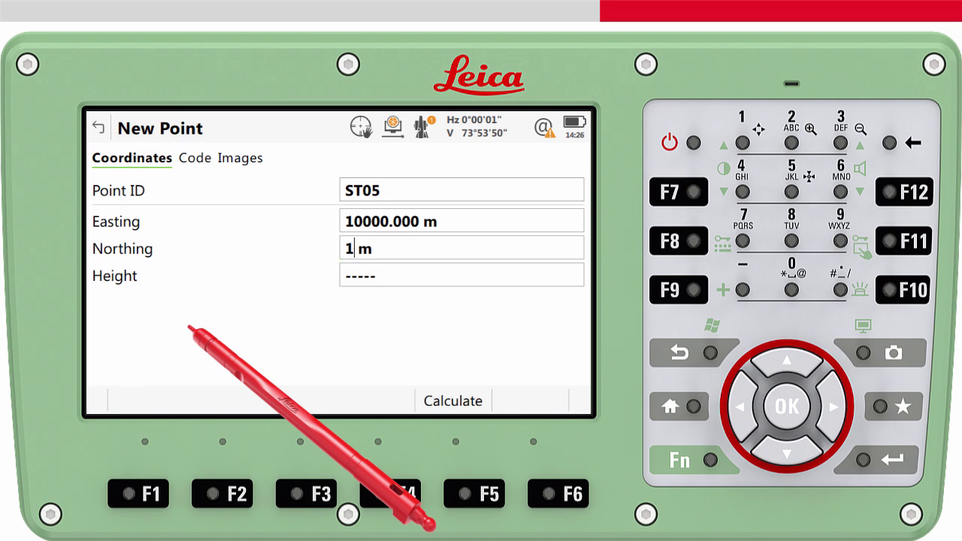
pyautogui.press('Return')
pyautogui.write('500')
pyautogui.press('Return')
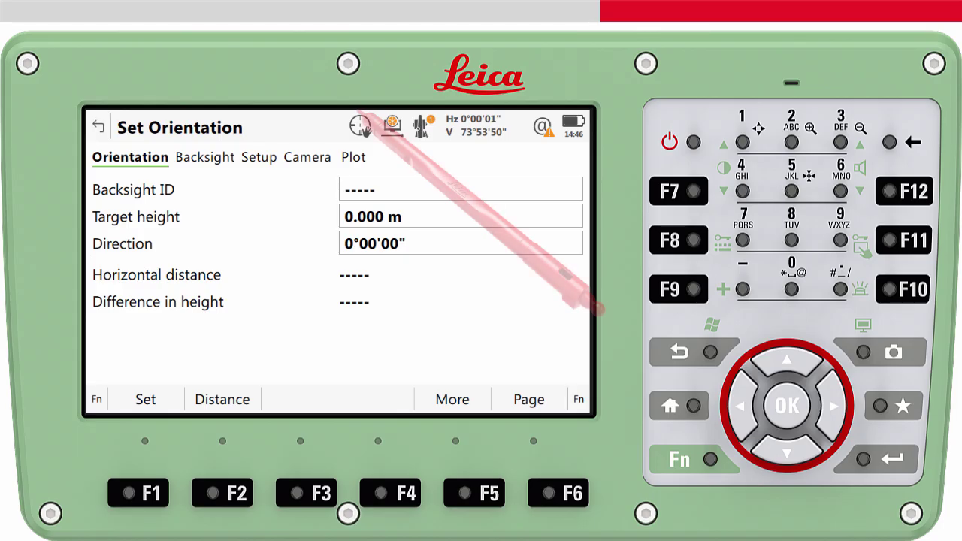
# - Enter backsight BS05 with direction 213°30'58" and measure its distance, giving 12.519 m
pyautogui.click(325, 186)
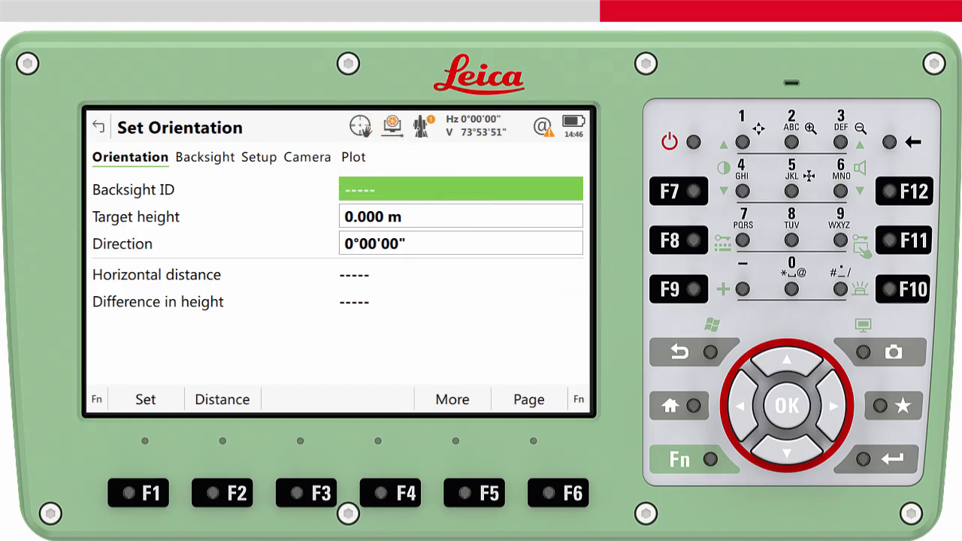
pyautogui.write('BS05')
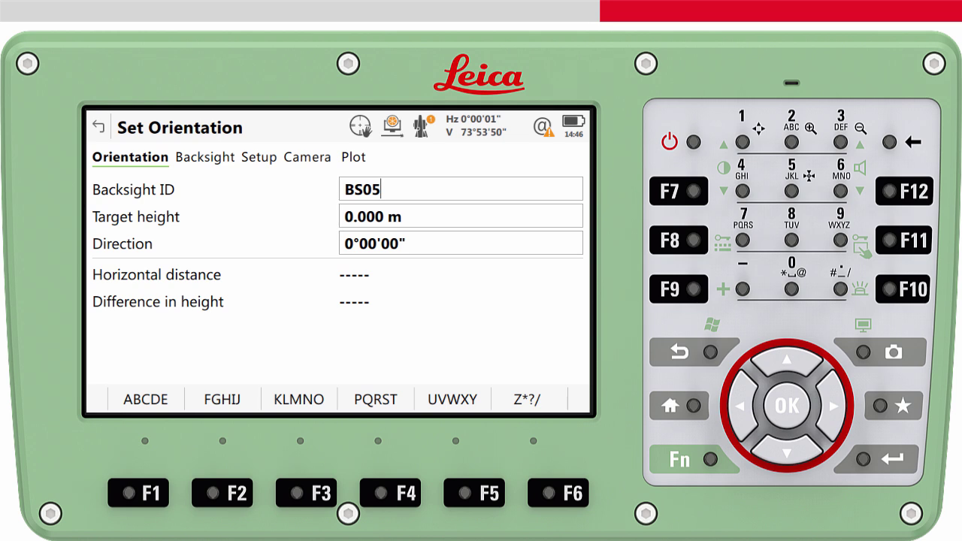
pyautogui.click(460, 216)
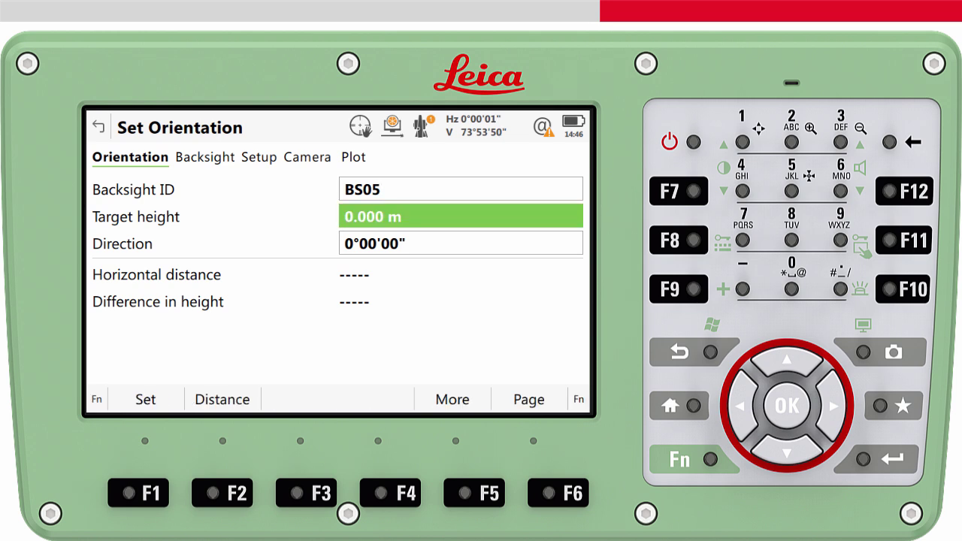
pyautogui.click(461, 242)
pyautogui.write('213°')
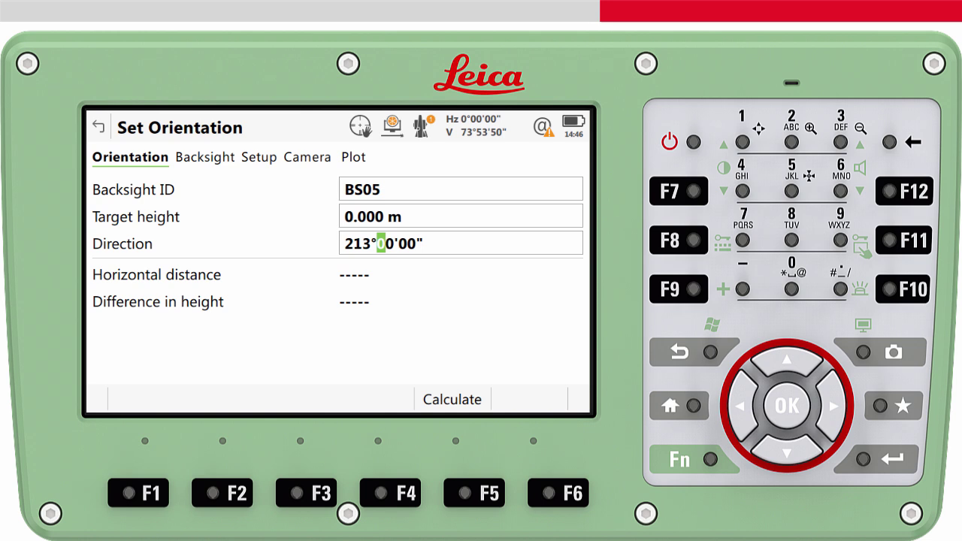
pyautogui.write("30'58")
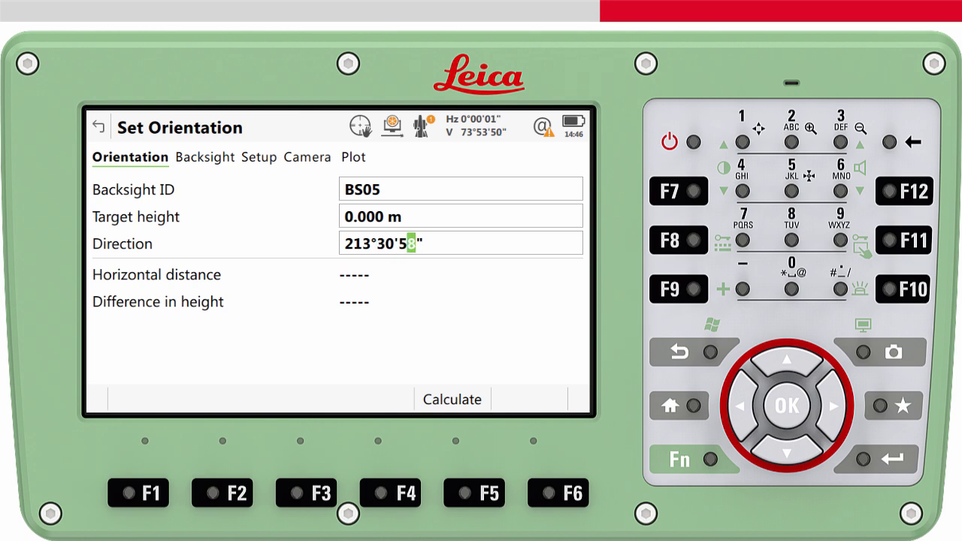
pyautogui.click(264, 336)
pyautogui.click(229, 399)
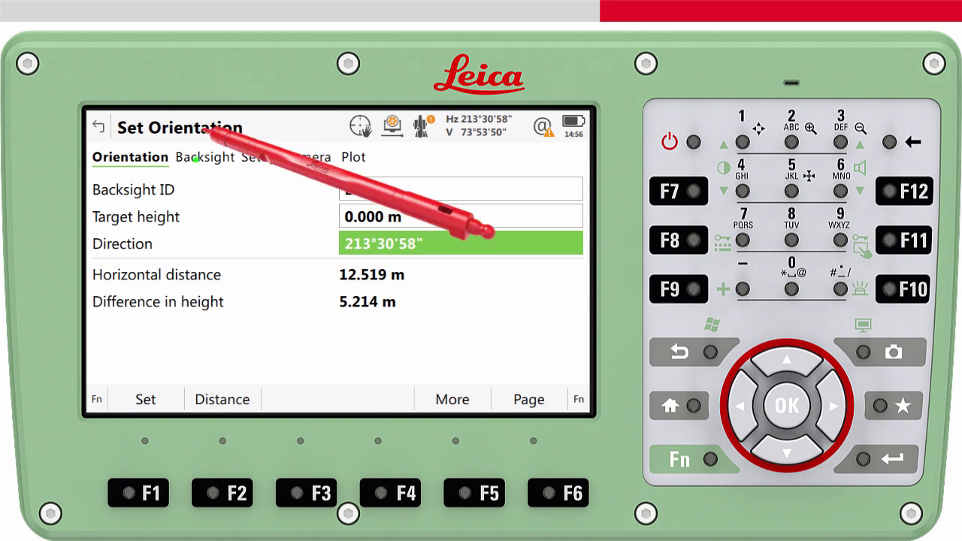
# - Assign the code Backsight to the backsight point
pyautogui.click(198, 158)
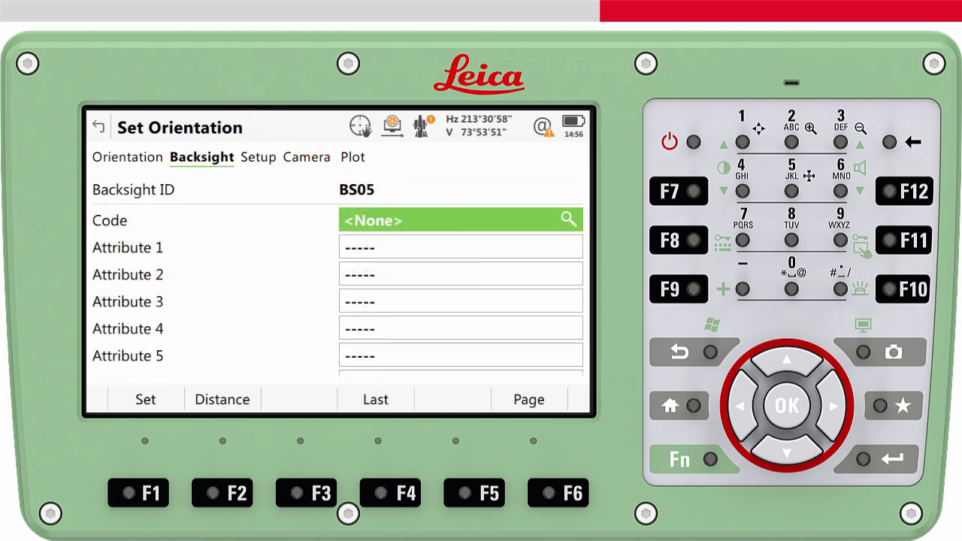
pyautogui.write('Bac')
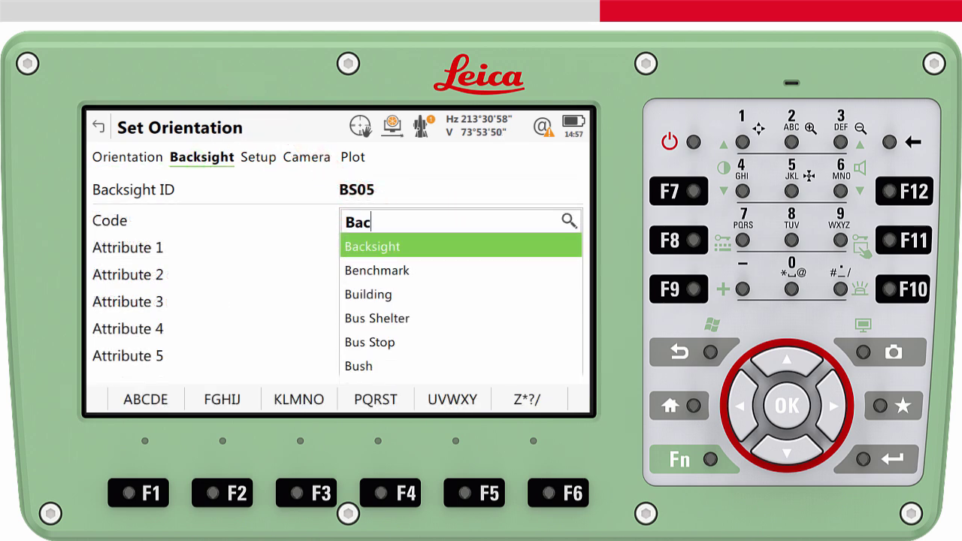
pyautogui.press('Return')
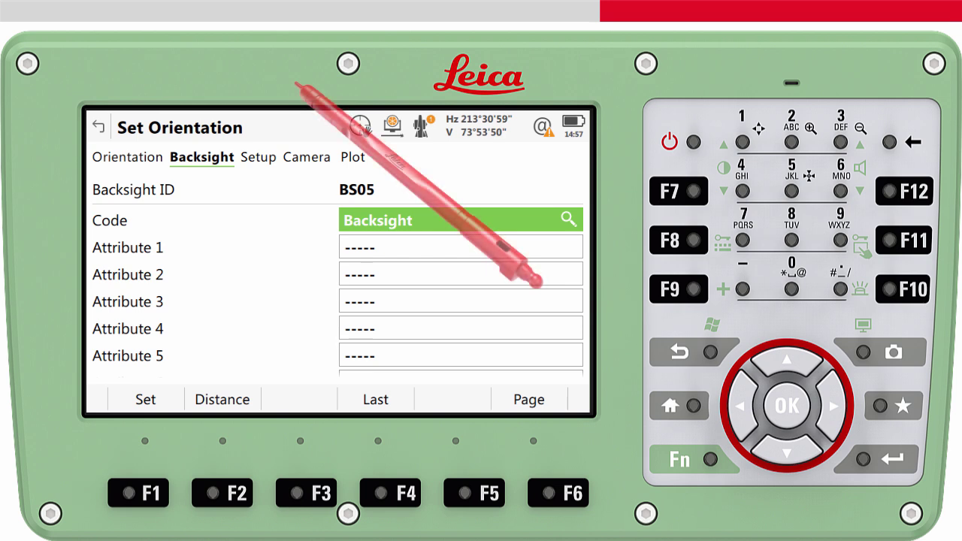
# - Set the station's point code to Station and show the live camera image
pyautogui.click(257, 157)
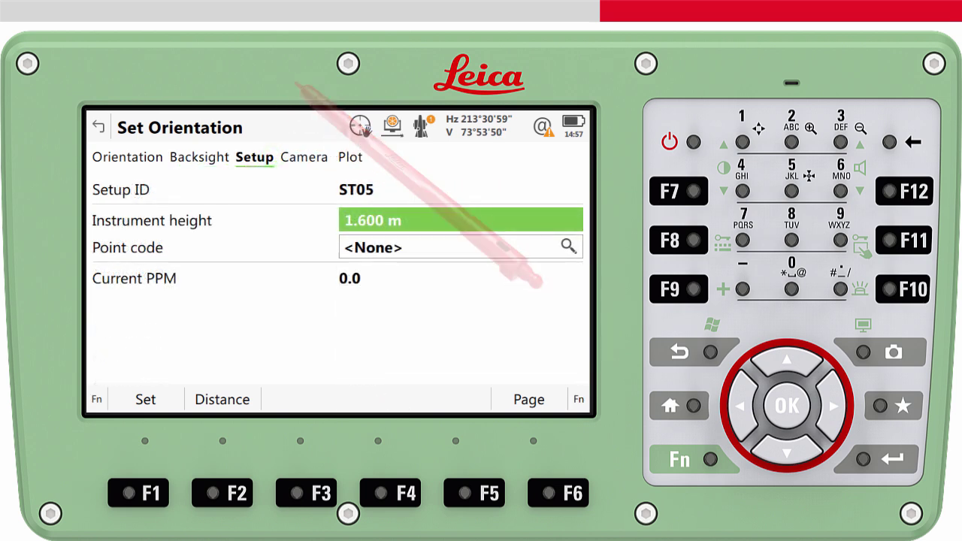
pyautogui.click(461, 246)
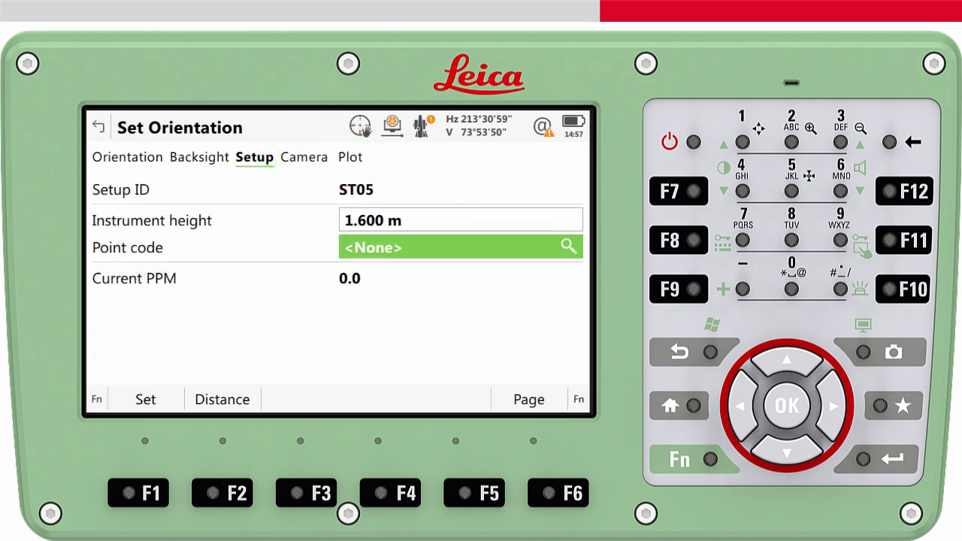
pyautogui.write('St')
pyautogui.press('Return')
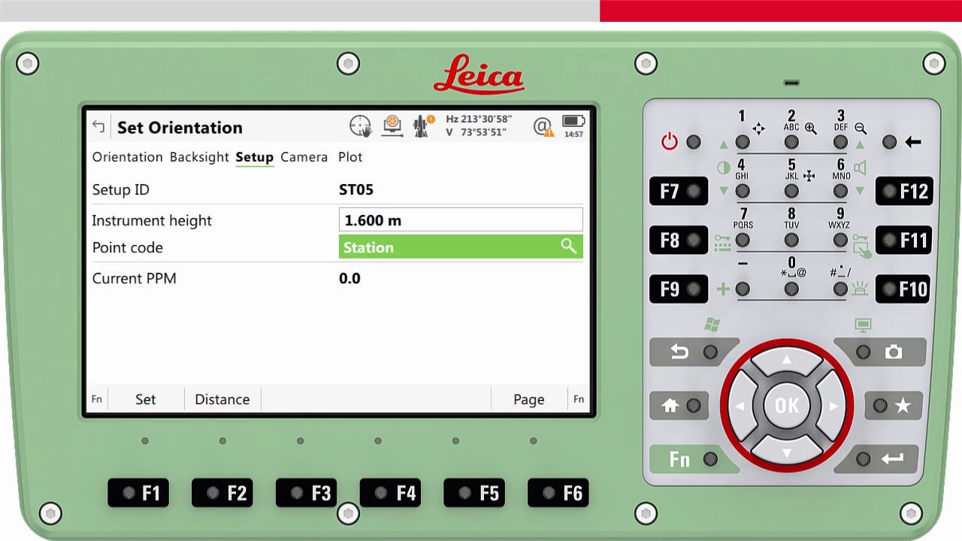
pyautogui.click(303, 157)
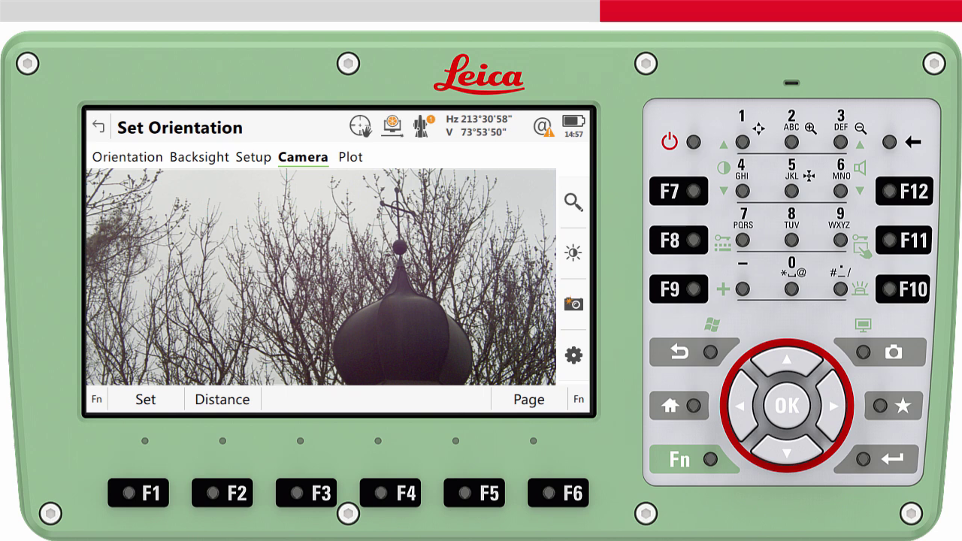
# - Show the plot of station ST05 with its orientation line toward the backsight
pyautogui.click(350, 154)
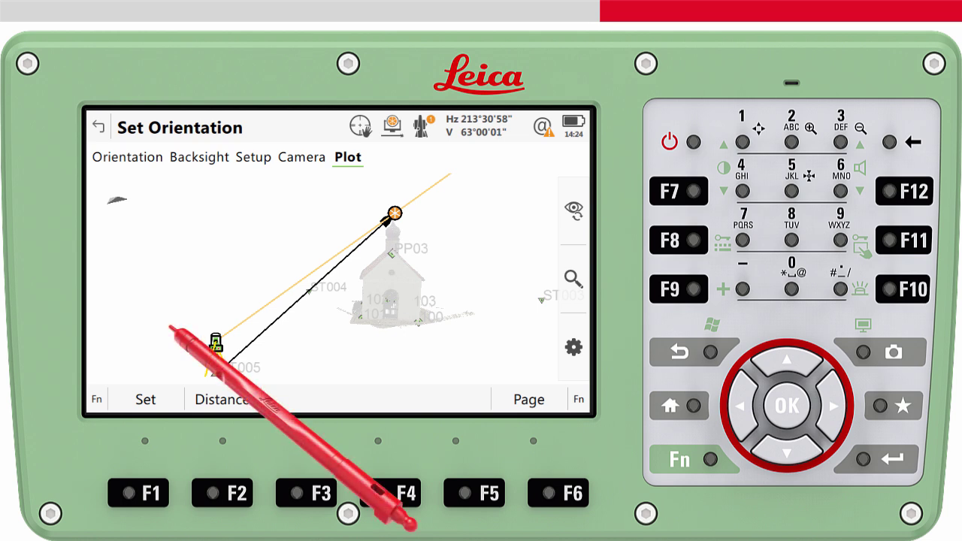
# - Set the station and orientation, declining the panoramic image capture offer
pyautogui.click(139, 397)
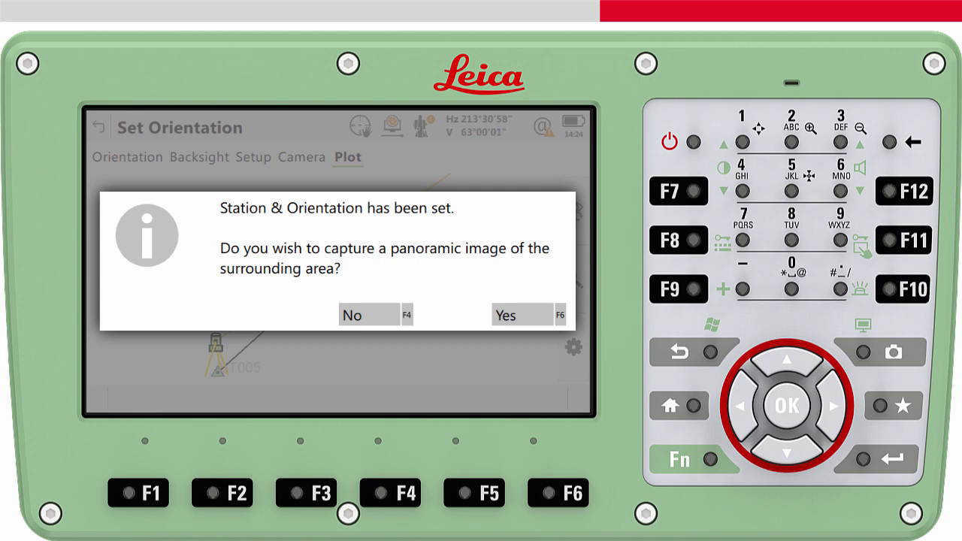
pyautogui.press('F4')
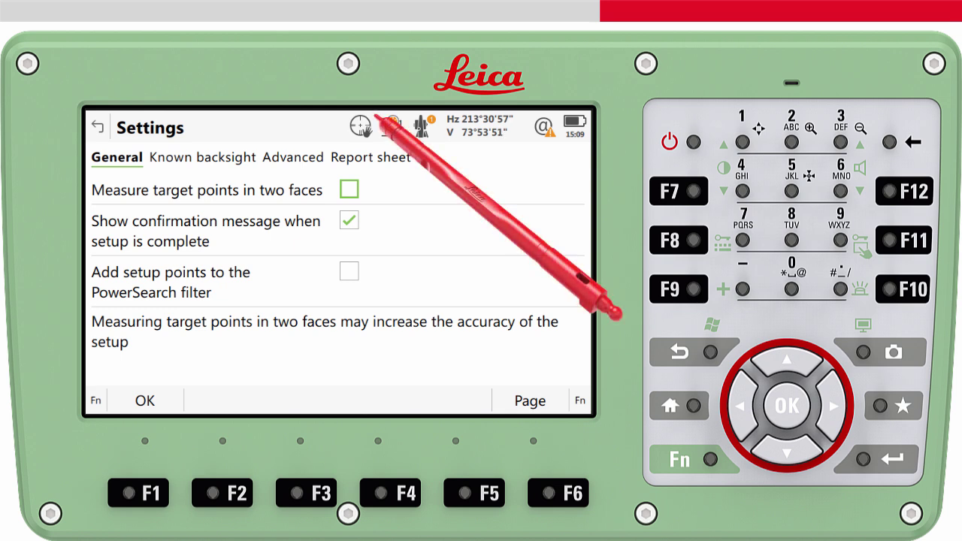
# - Enable 'Measure target points in two faces' and 'Add setup points to the PowerSearch filter'
pyautogui.click(348, 189)
pyautogui.click(349, 271)
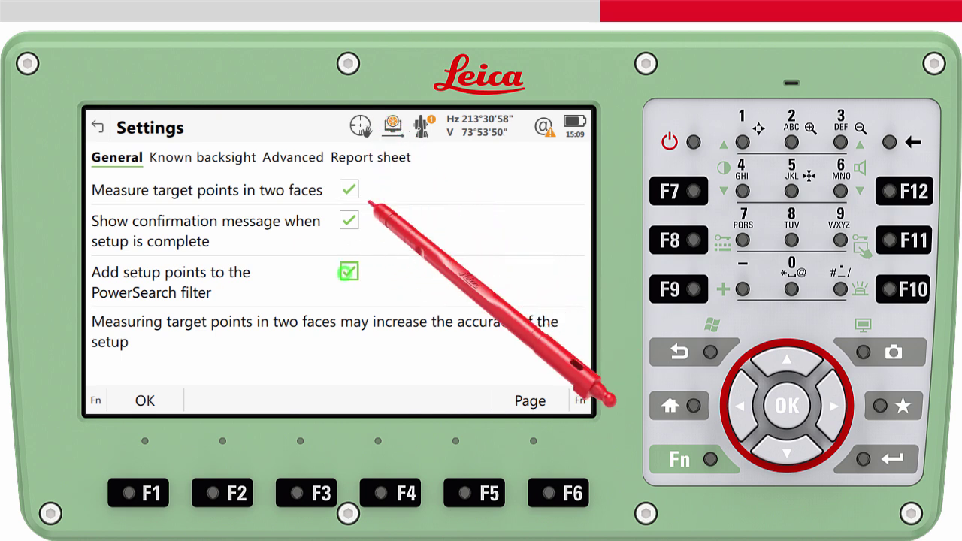